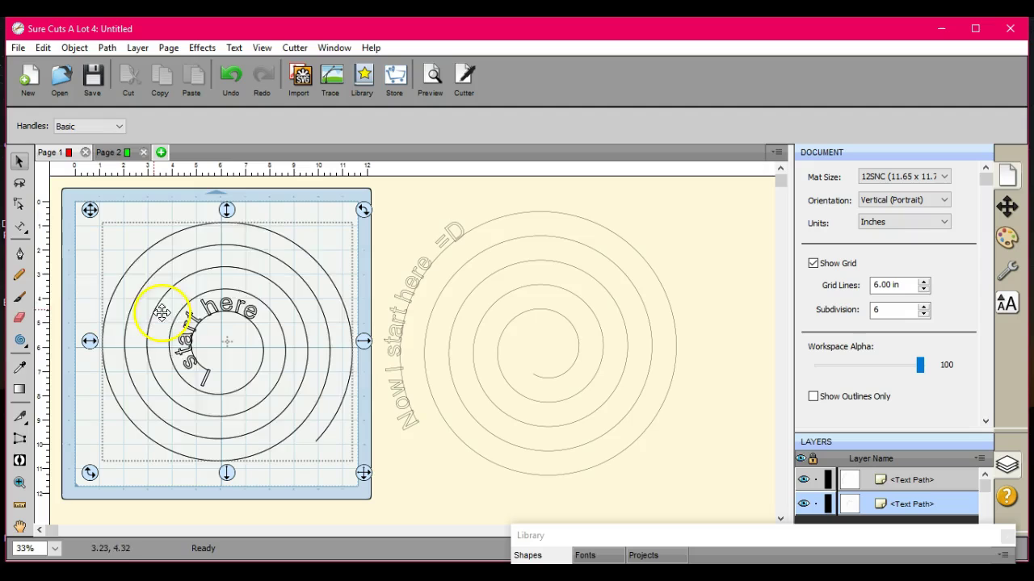
Step: Choose Spiral from the shape tool's flyout in the left toolbar
click(20, 342)
mouse_move(20, 344)
mouse_down()
mouse_move(71, 482)
mouse_move(74, 464)
mouse_up()
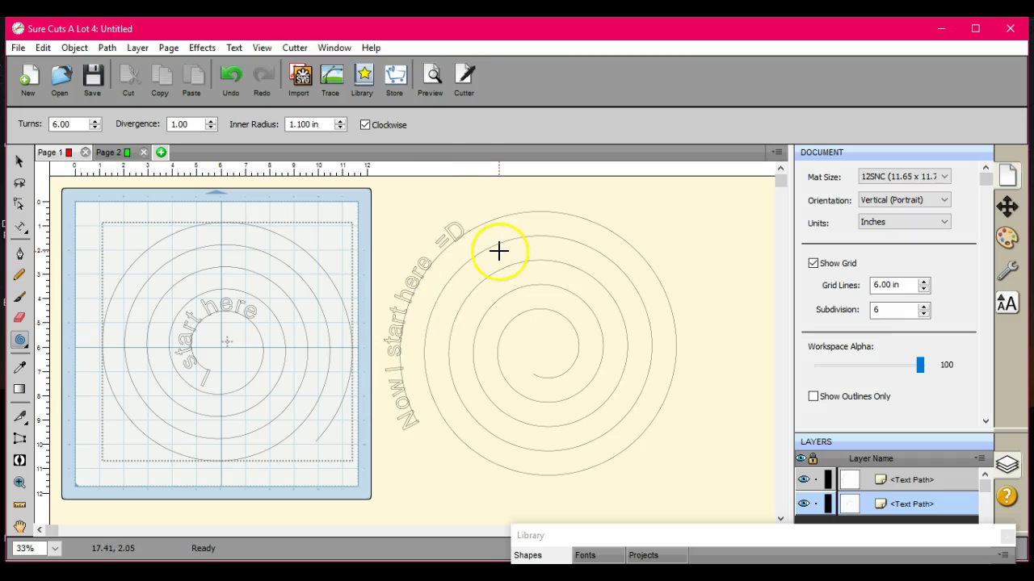
Step: Draw a large spiral from the mat centre on page 2 and make it a text path
click(123, 161)
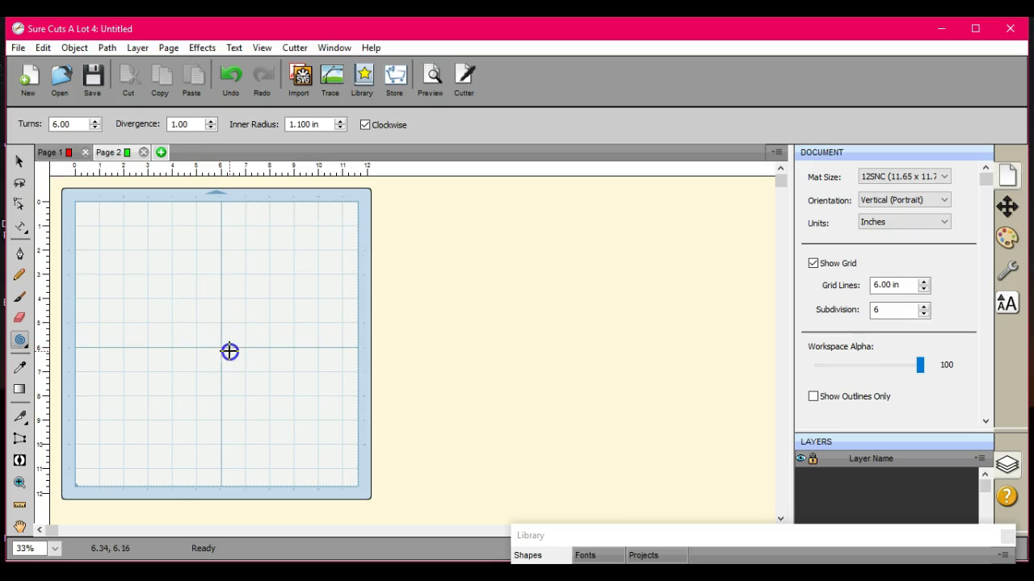
drag(230, 351, 307, 446)
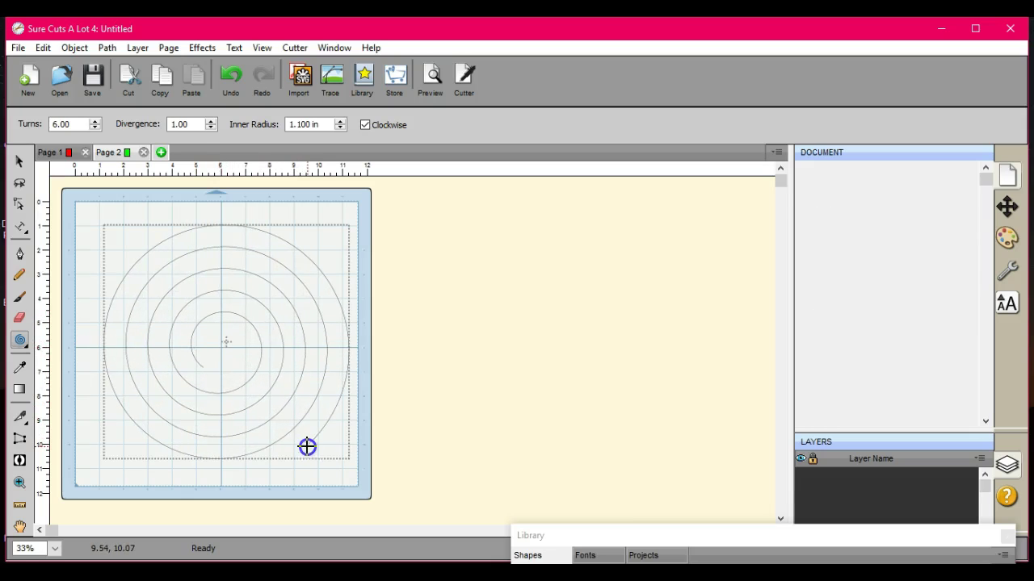
click(20, 228)
click(201, 366)
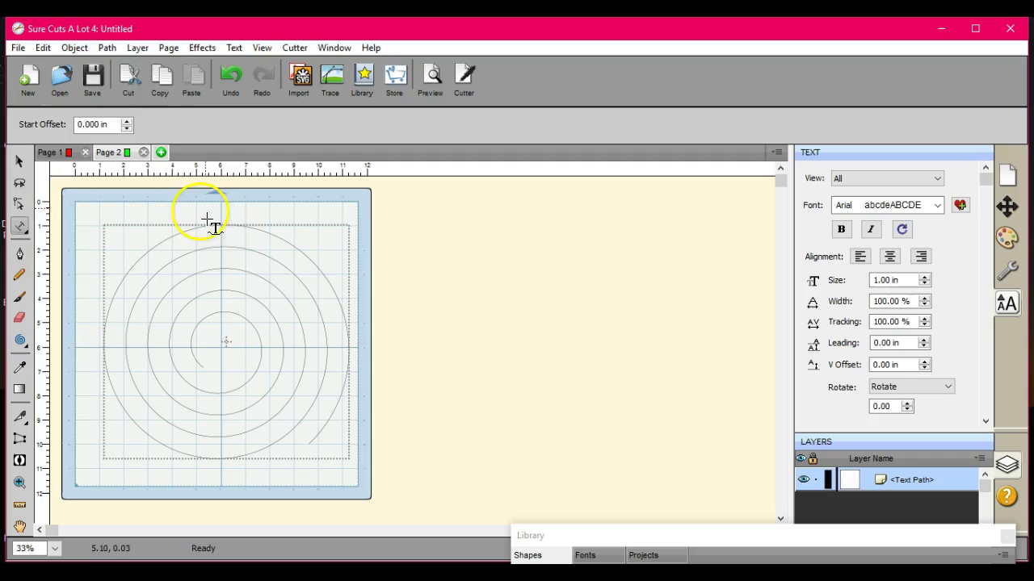
Step: Reverse the spiral's path direction with Path > Reverse Path
click(107, 47)
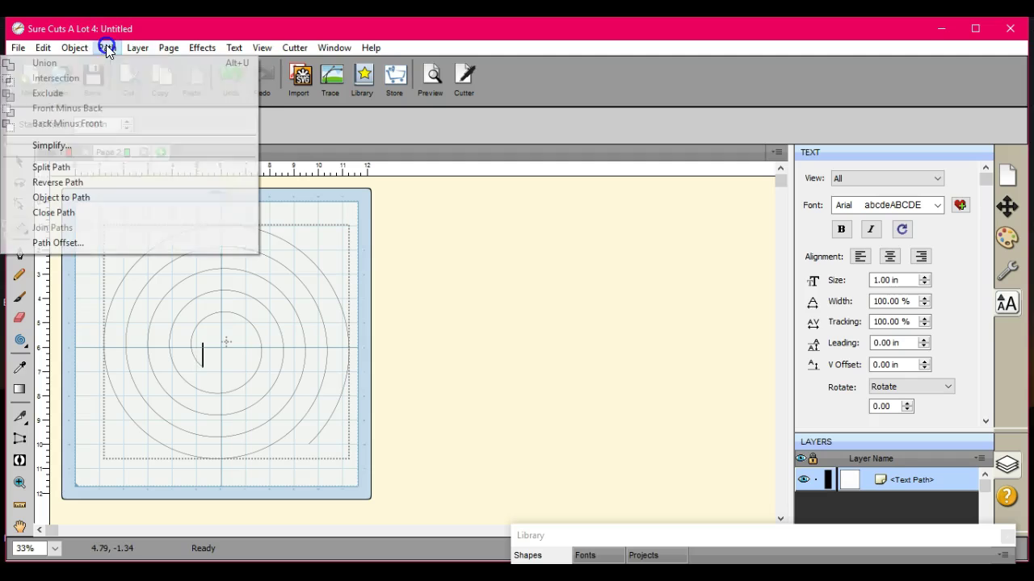
click(120, 187)
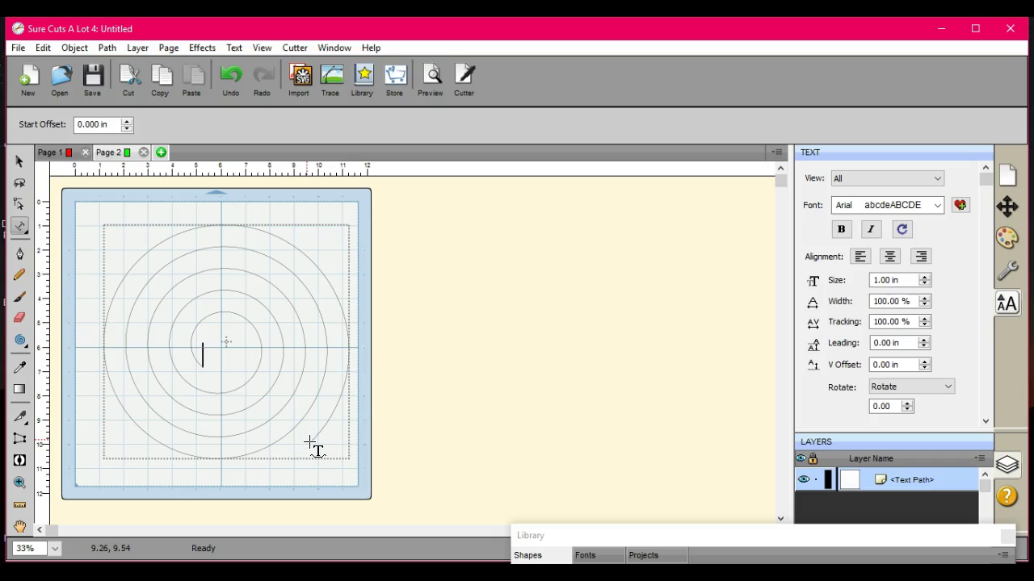
click(169, 236)
Step: Delete the existing spiral on page 2
click(18, 161)
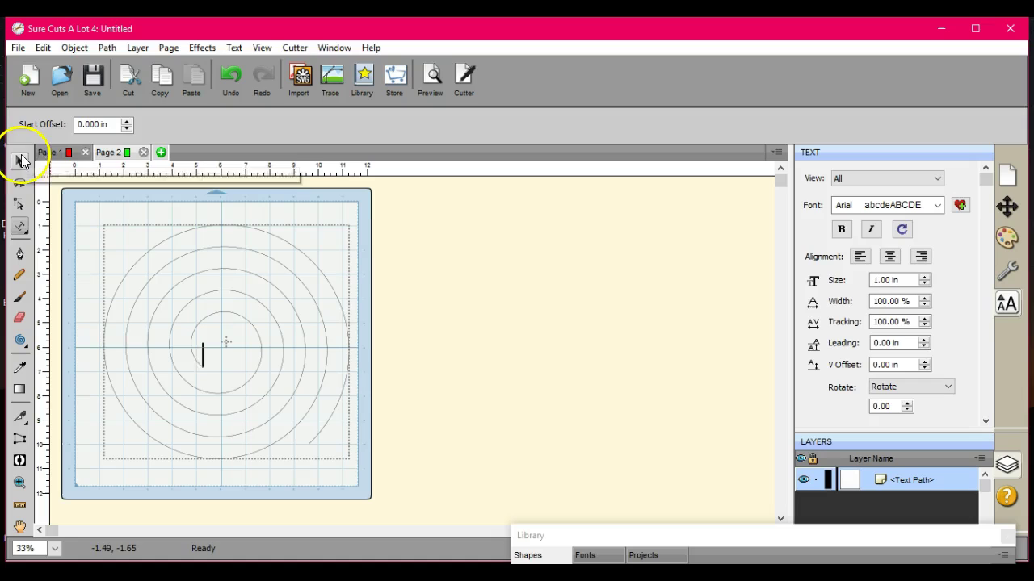
click(196, 353)
right_click(200, 356)
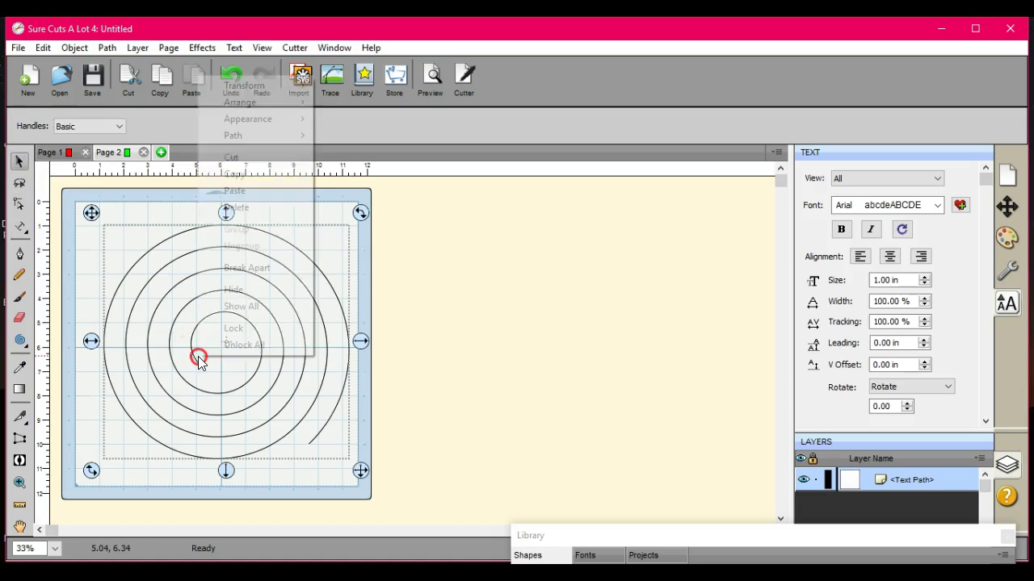
click(243, 207)
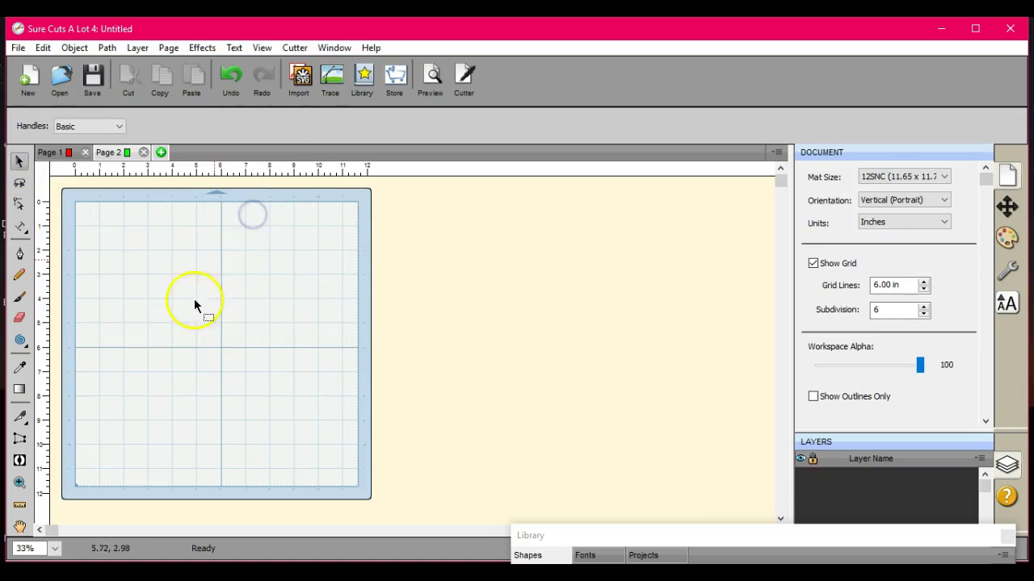
Step: Draw a new reversed spiral text path and start text at its outer end
click(20, 340)
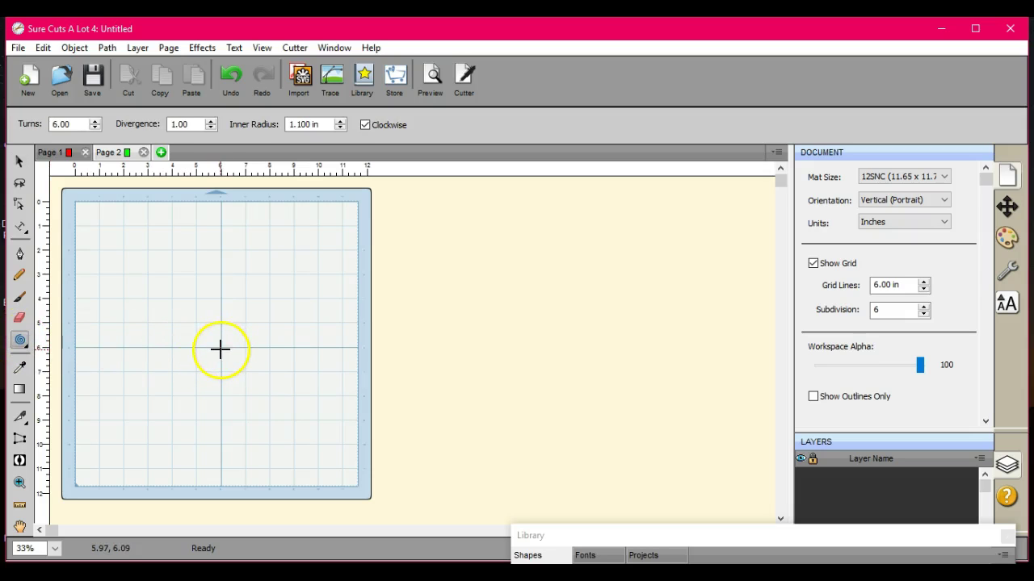
mouse_move(221, 349)
mouse_down()
mouse_move(334, 430)
mouse_move(327, 426)
mouse_up()
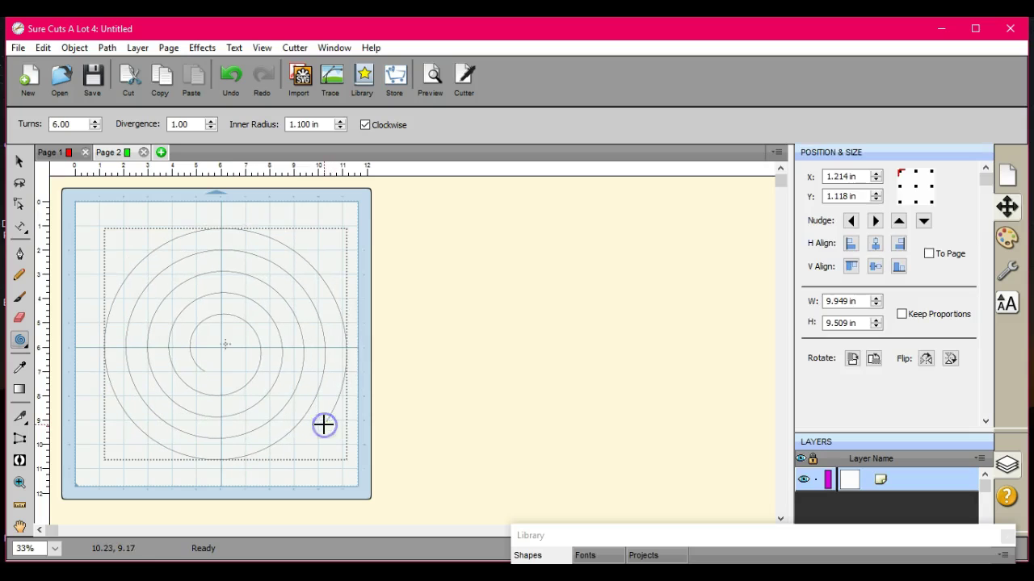
click(20, 226)
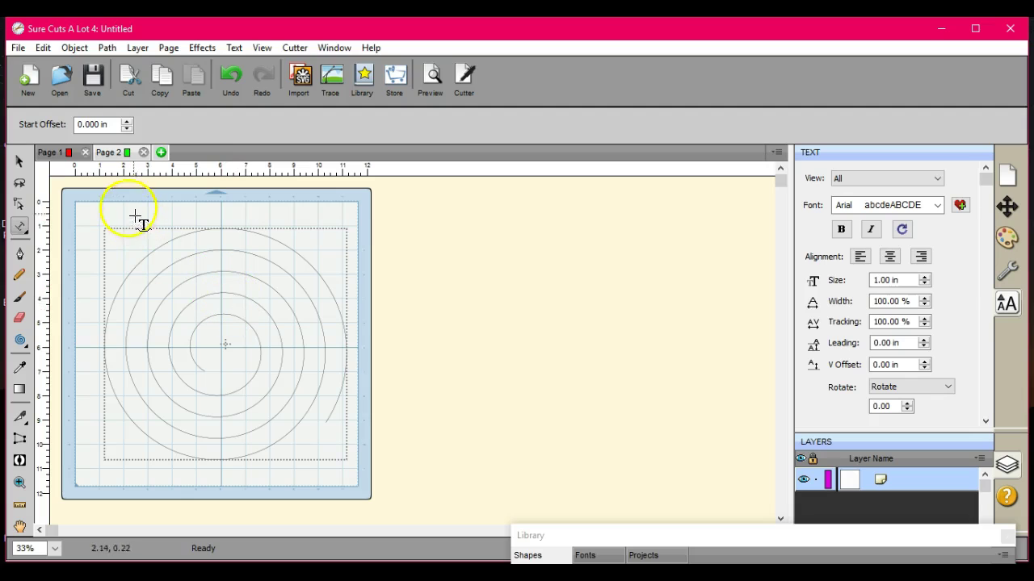
click(105, 49)
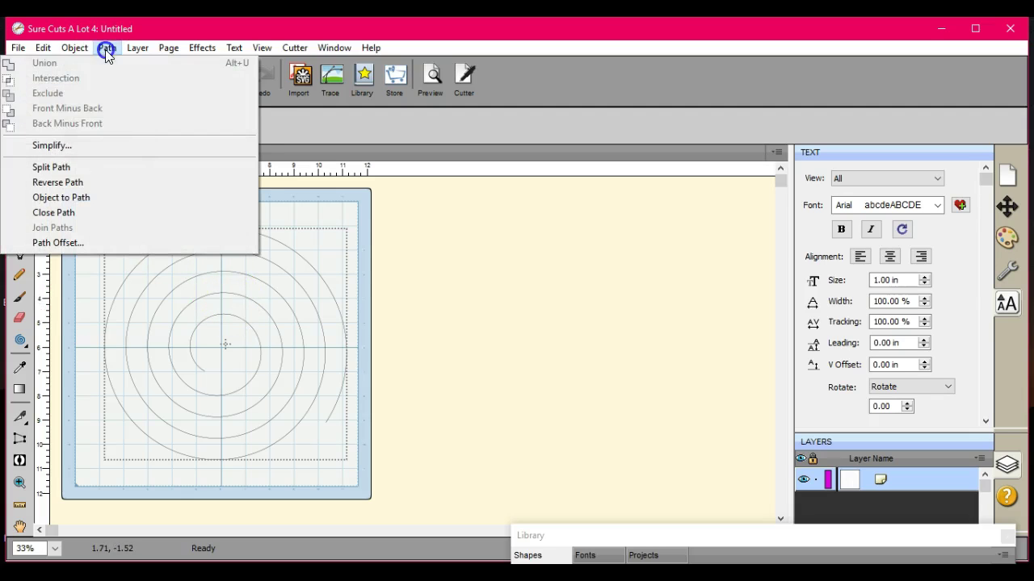
click(101, 184)
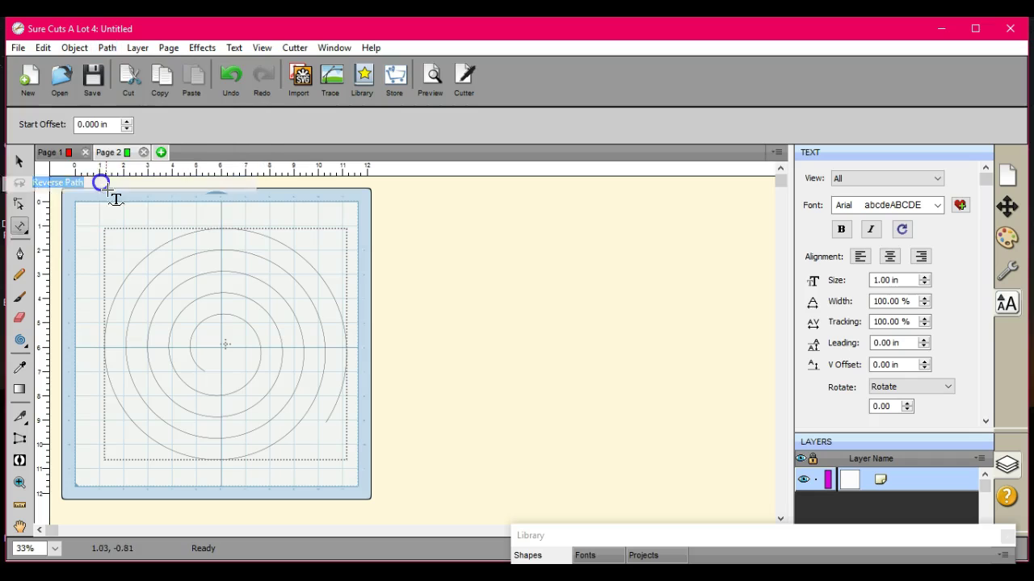
click(328, 419)
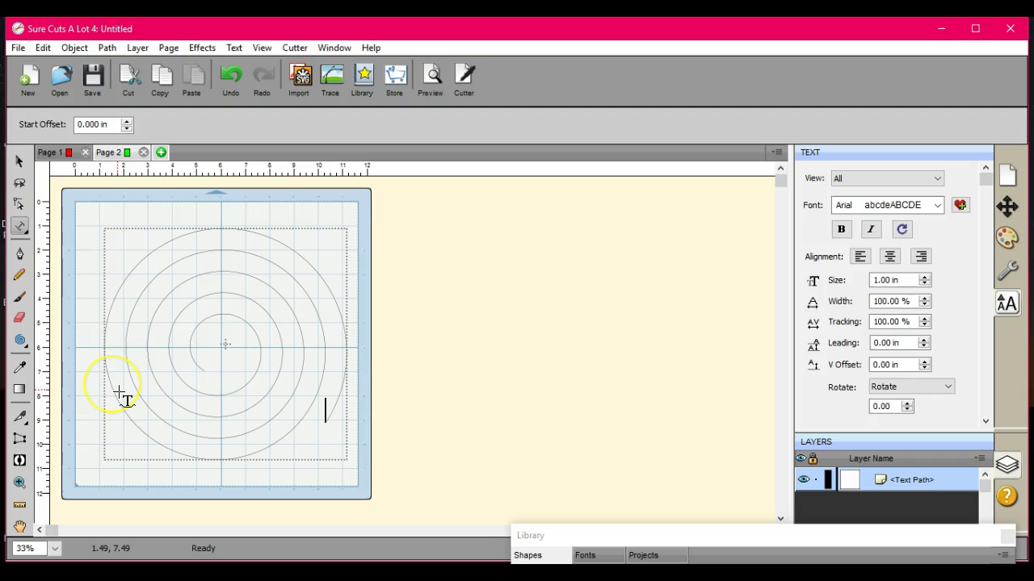
Step: Draw a spiral right of the mat, reverse it, and start text at its outer end
click(20, 340)
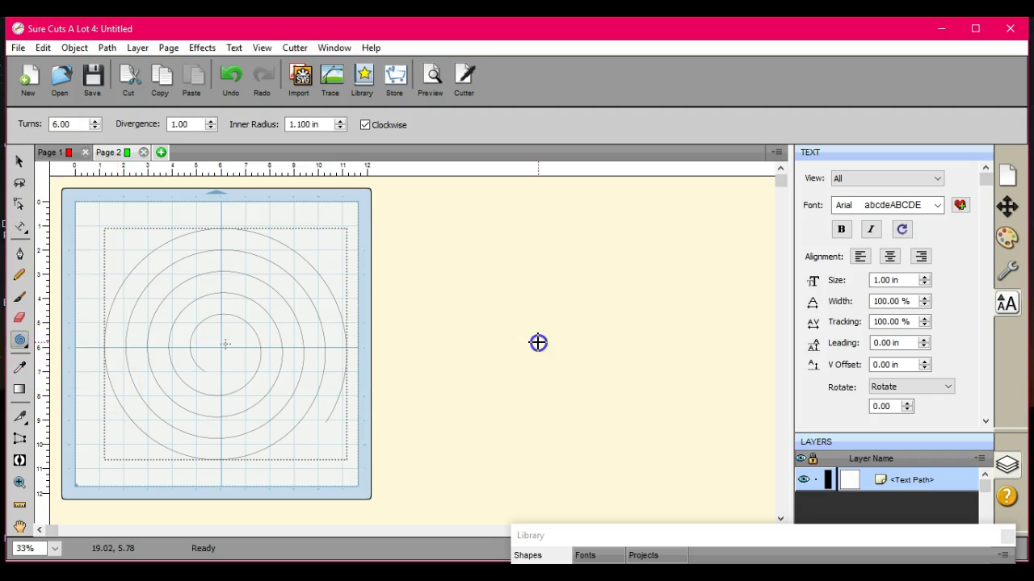
drag(538, 342, 651, 409)
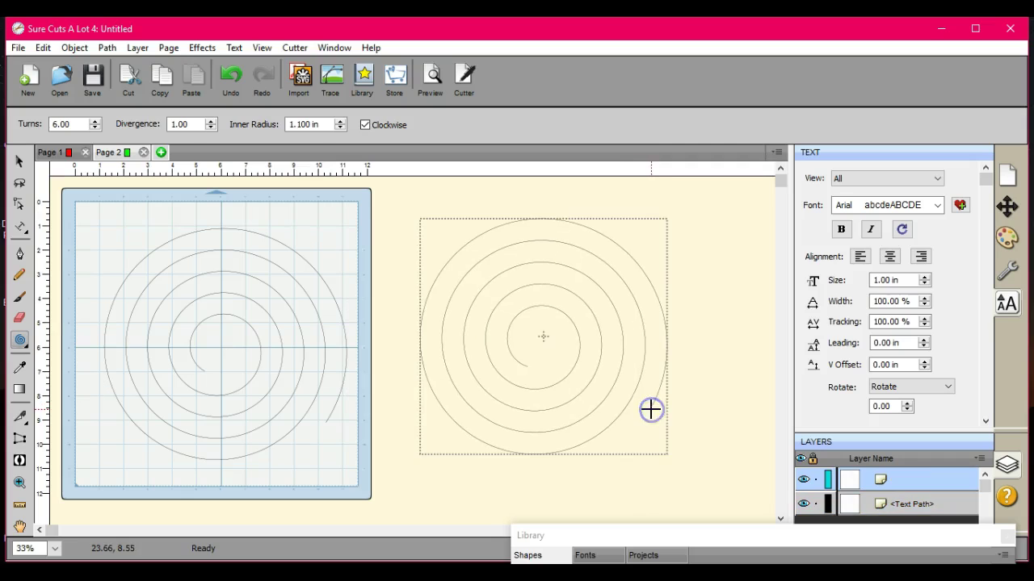
click(20, 231)
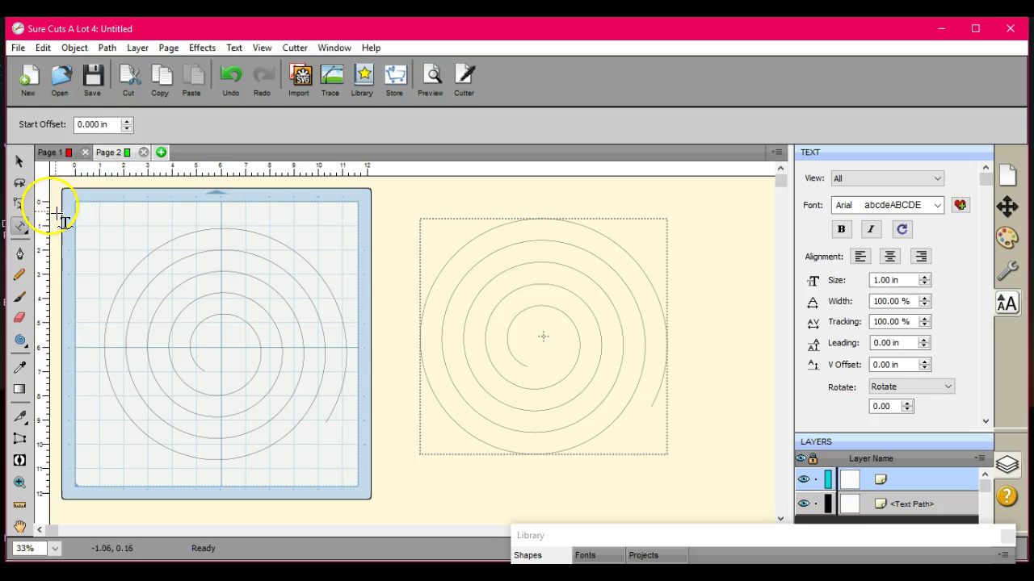
click(110, 48)
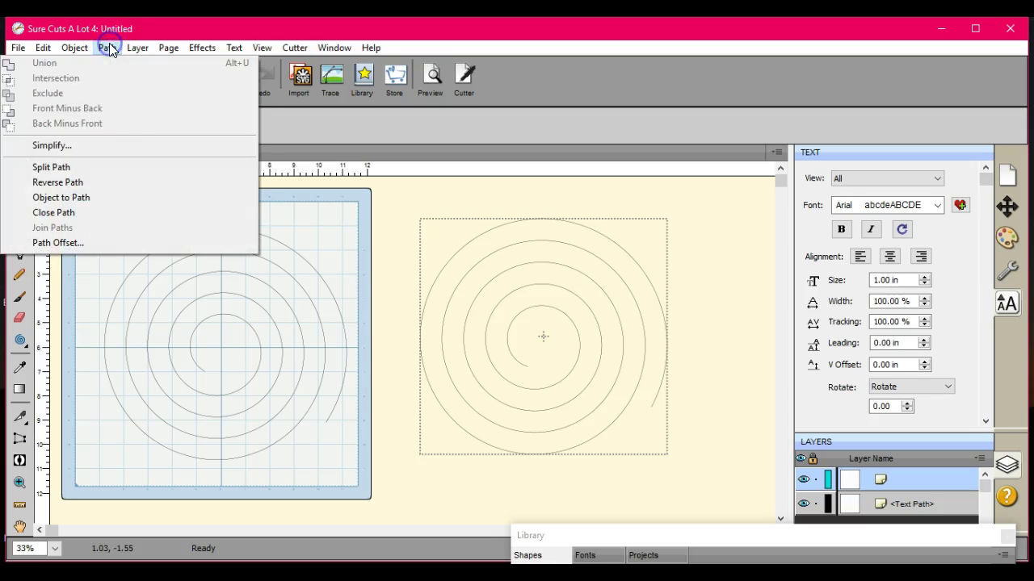
click(116, 184)
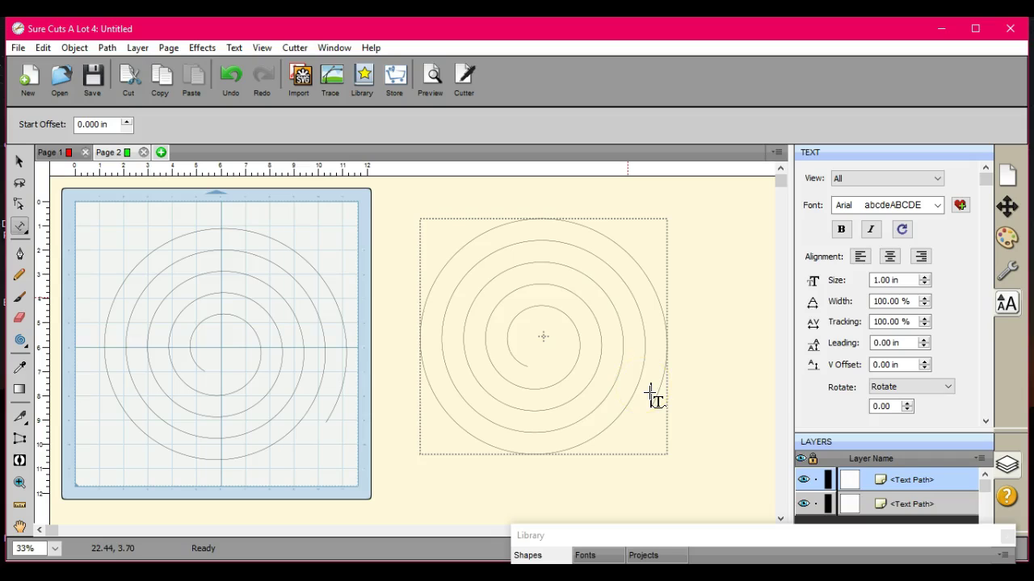
click(650, 395)
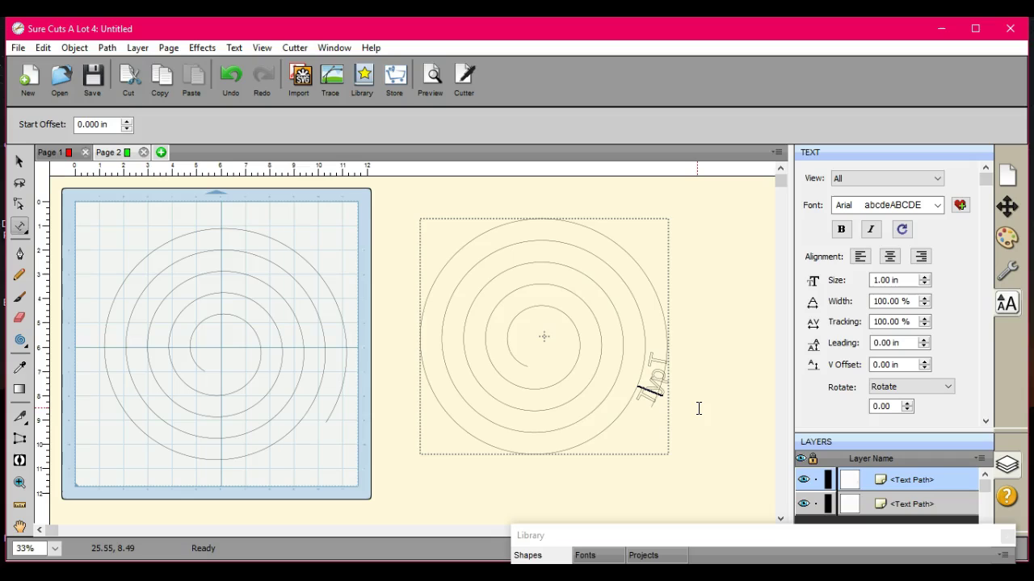
click(660, 354)
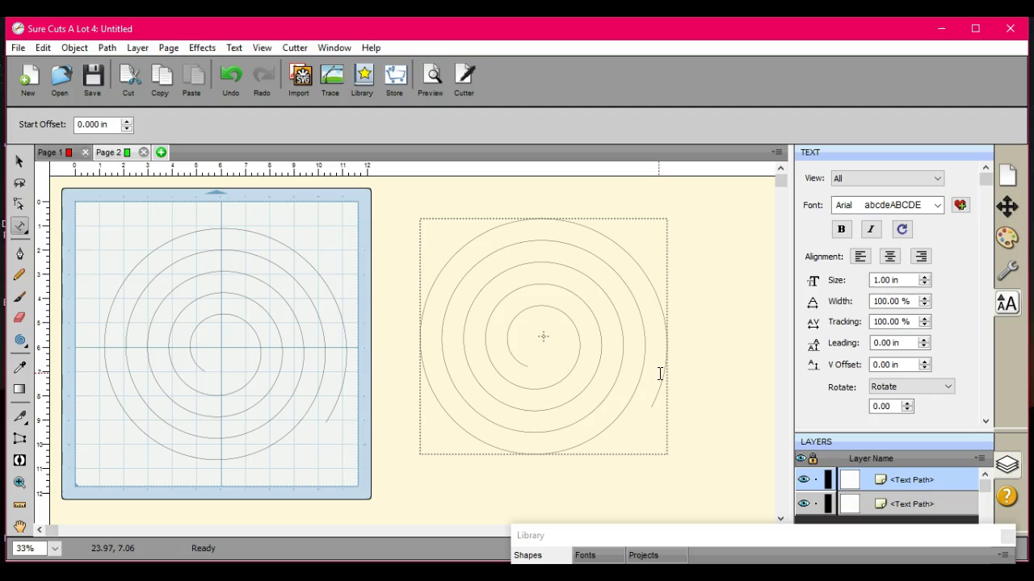
Step: Delete the spiral beside the mat on page 2
click(19, 162)
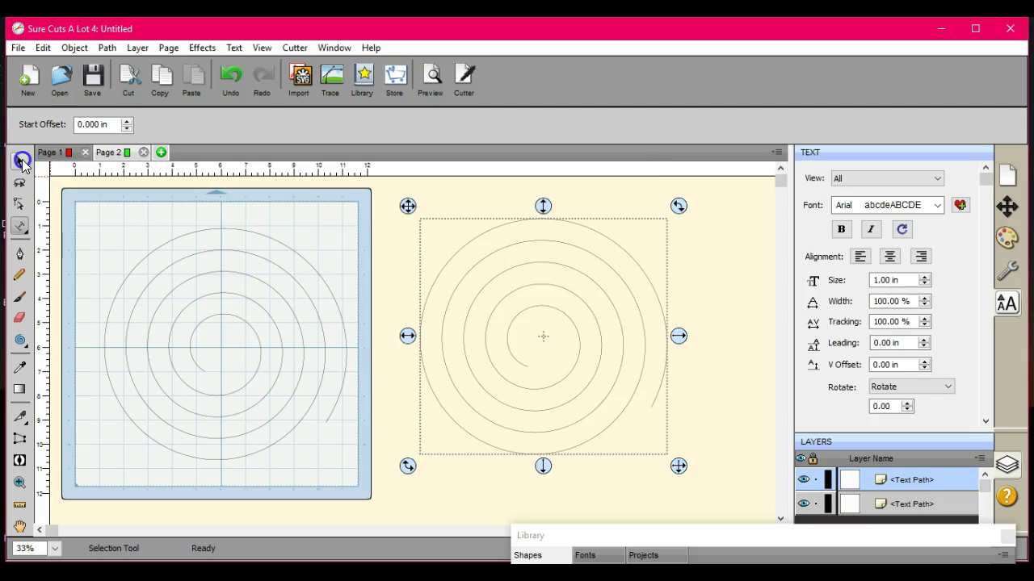
click(520, 338)
right_click(520, 338)
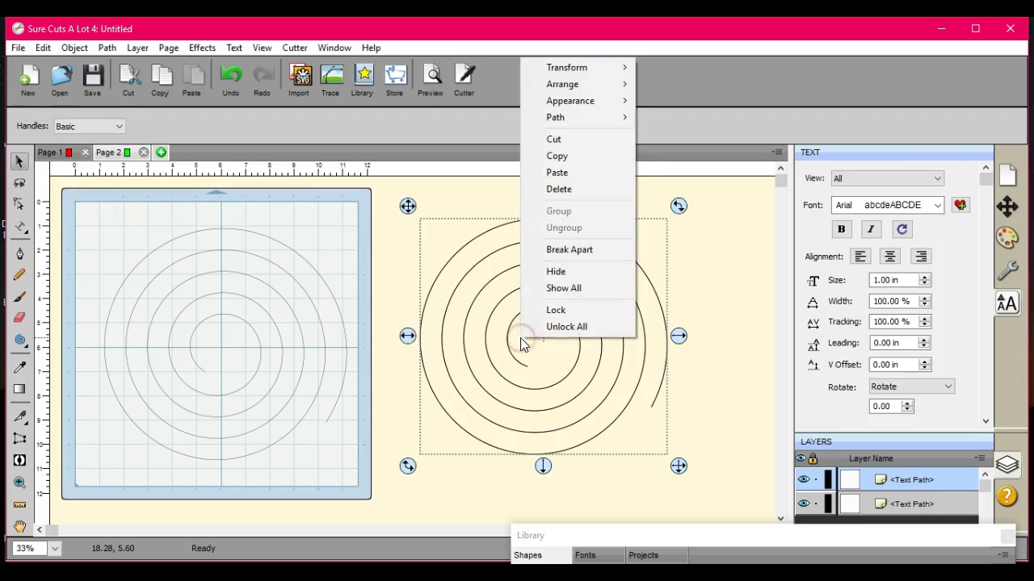
click(581, 190)
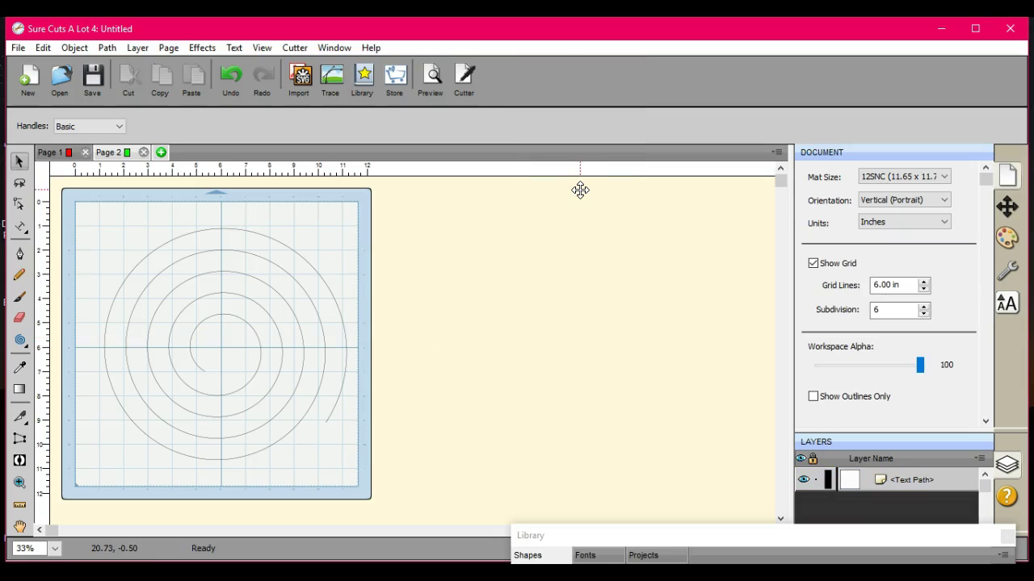
Step: Draw a new spiral, reverse its path, and flip it horizontally
click(19, 339)
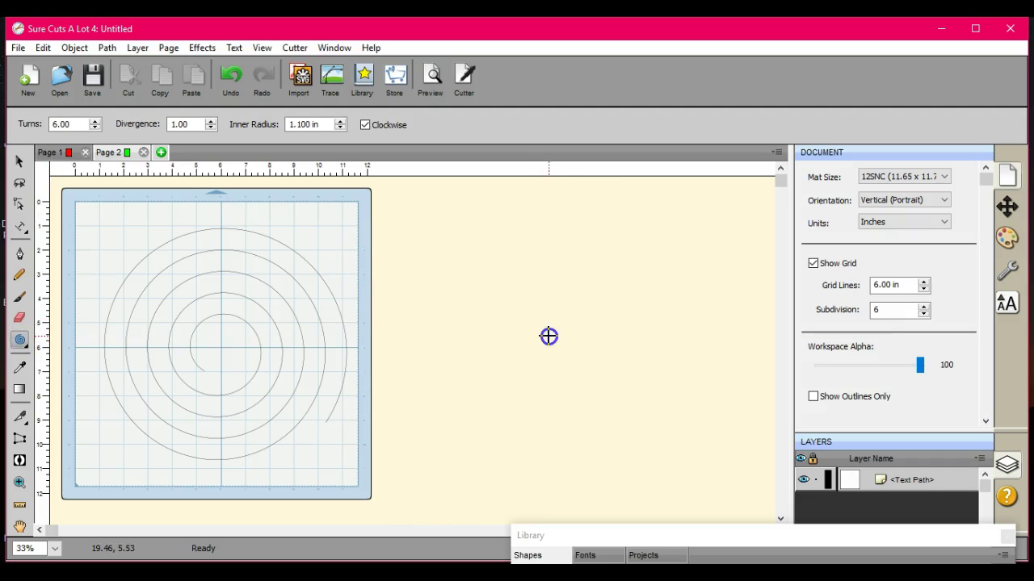
drag(549, 336, 667, 419)
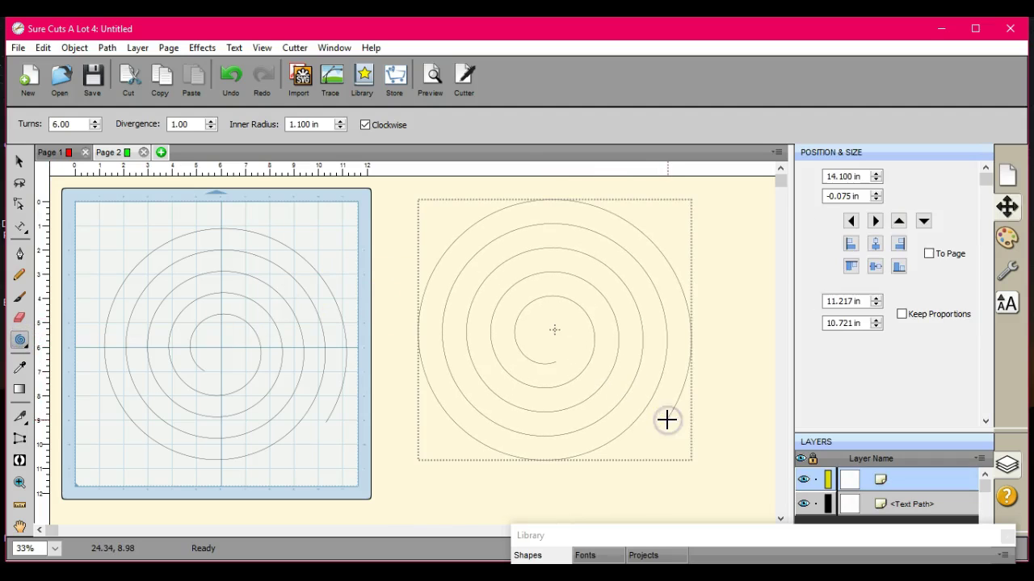
click(106, 47)
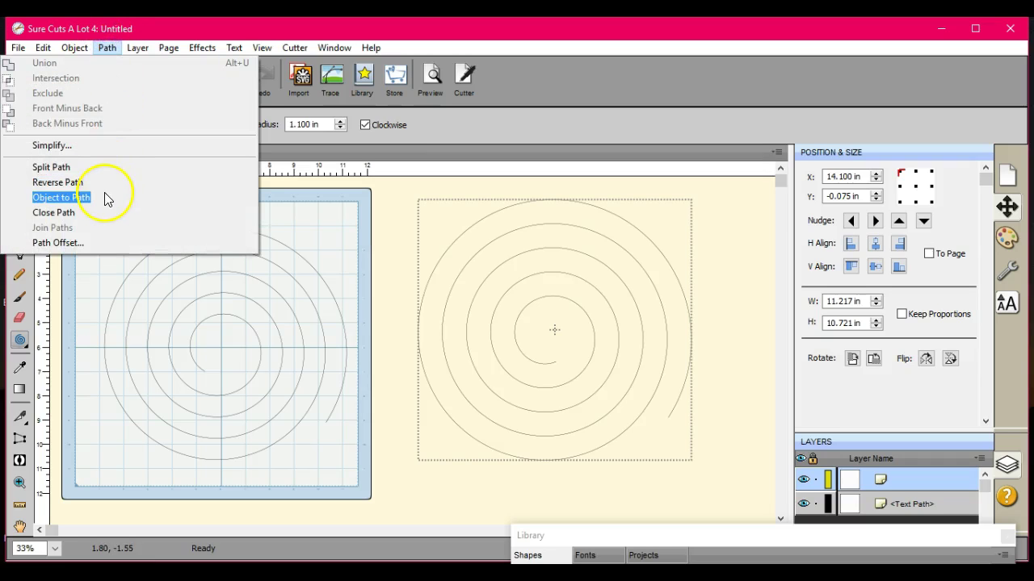
click(103, 184)
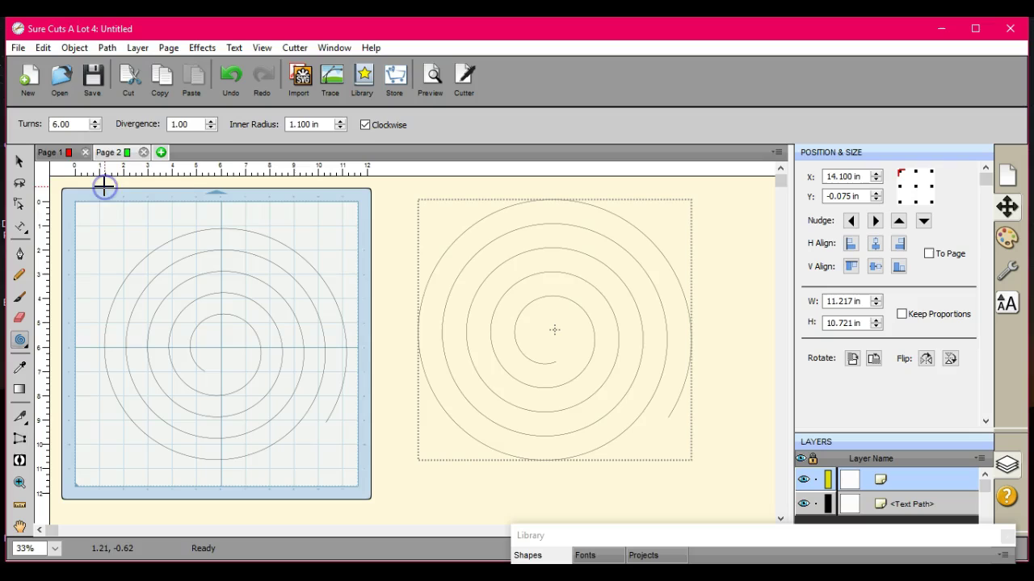
click(74, 48)
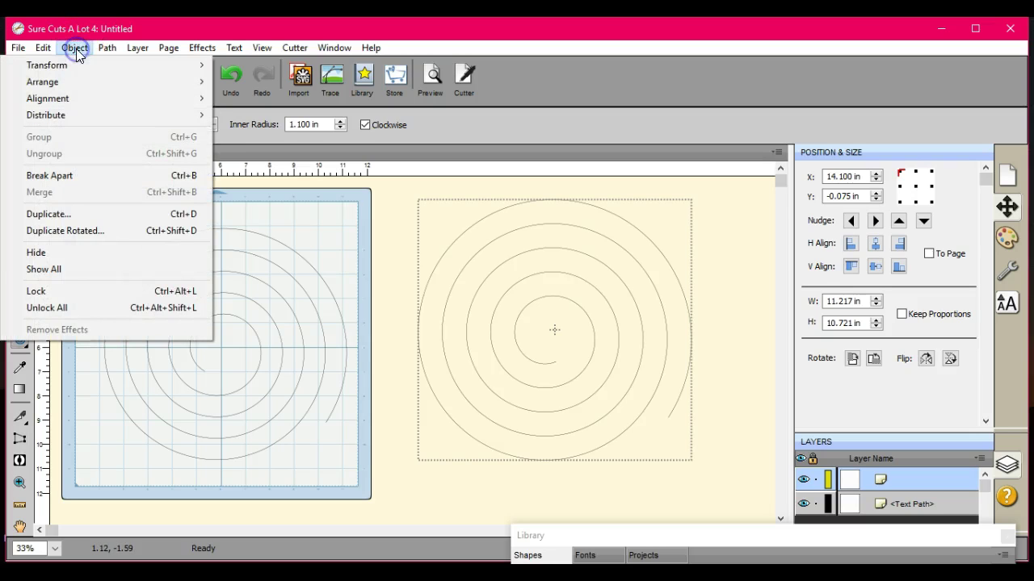
mouse_move(42, 82)
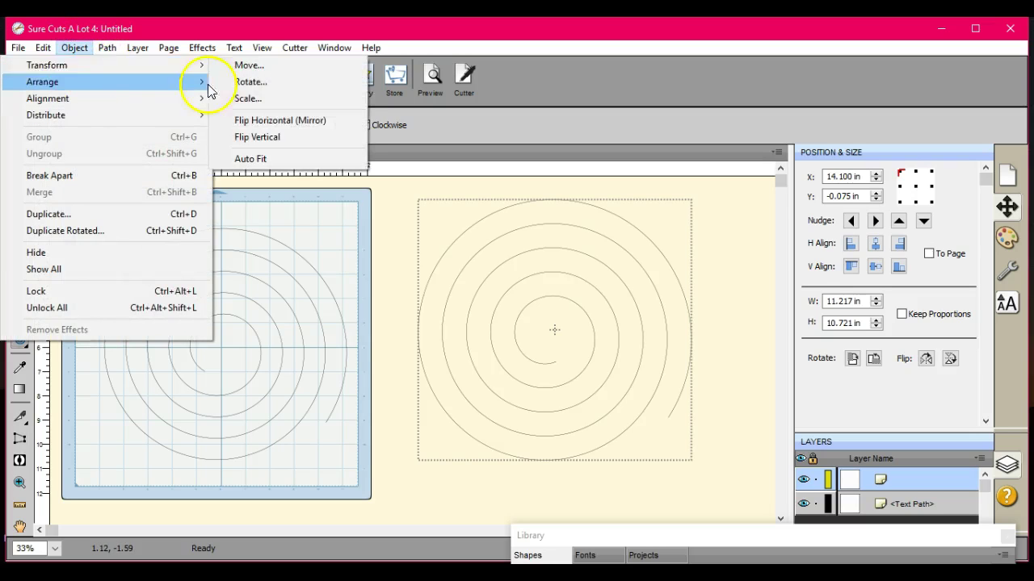
click(330, 124)
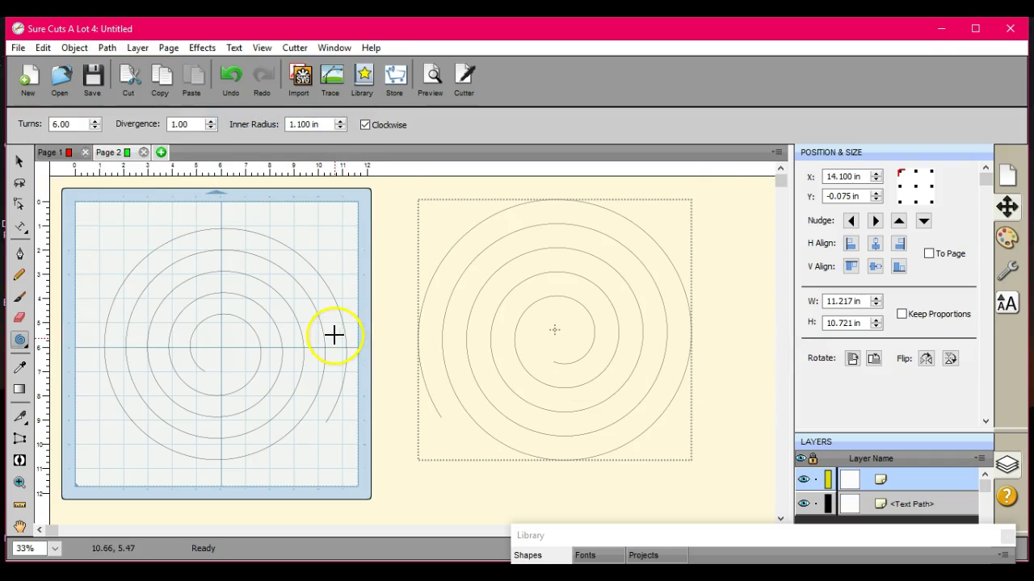
Step: Type trial letters 'el' along the mirrored spiral's outer tail as path text
click(19, 226)
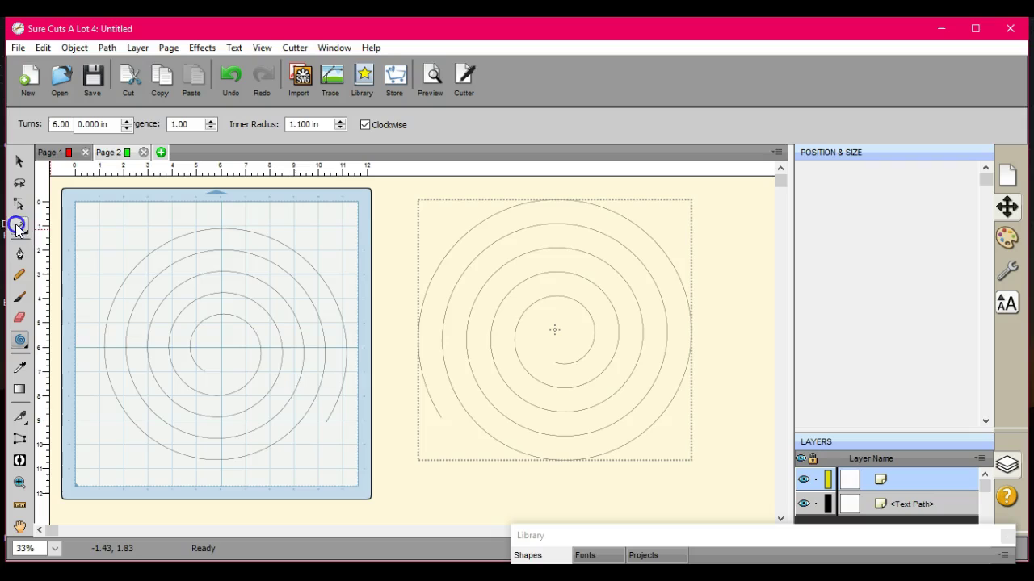
click(434, 414)
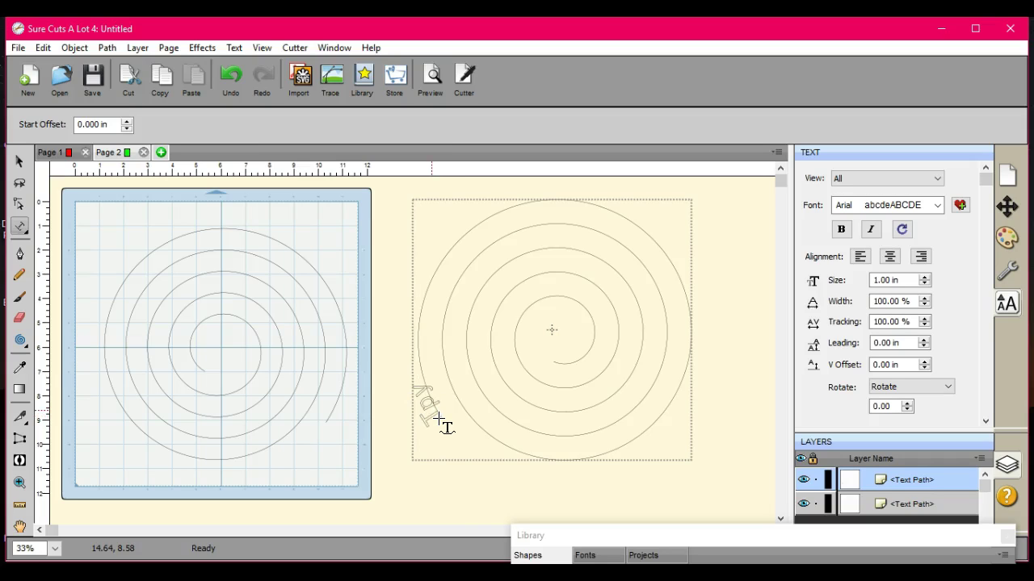
text(el)
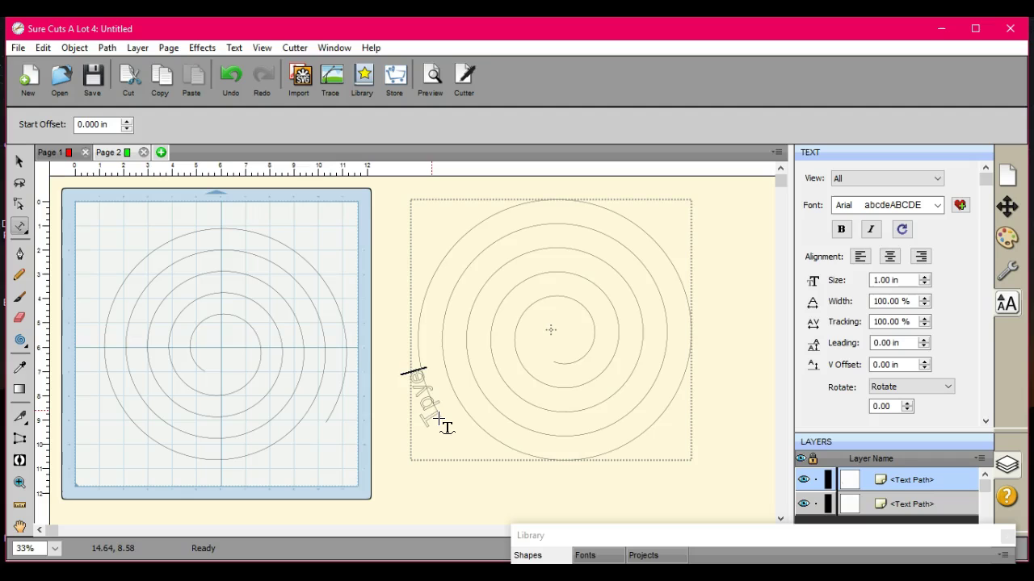
drag(446, 427, 570, 344)
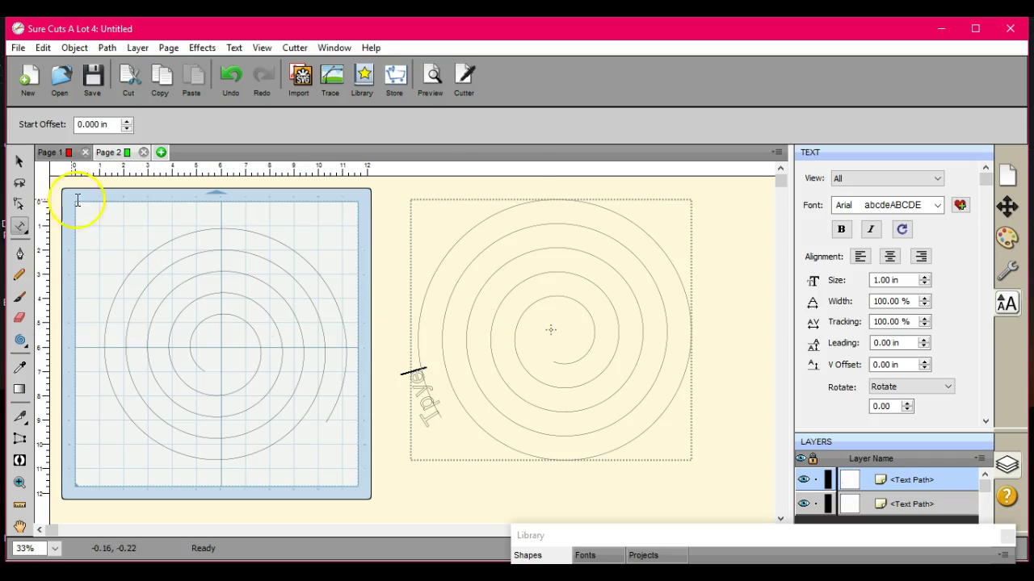
Step: Return to the Selection Tool and select the spiral with its text
click(21, 164)
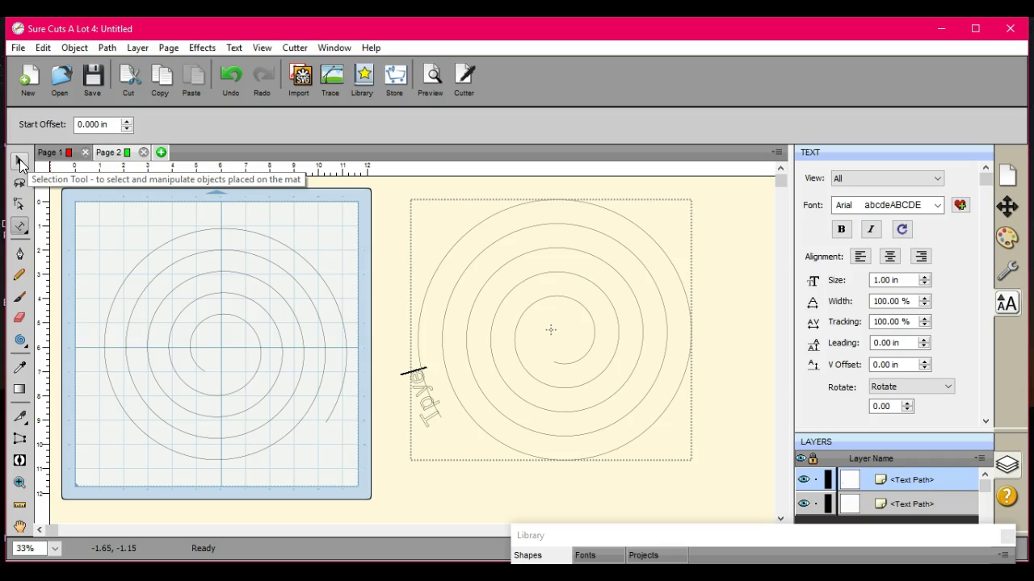
click(21, 164)
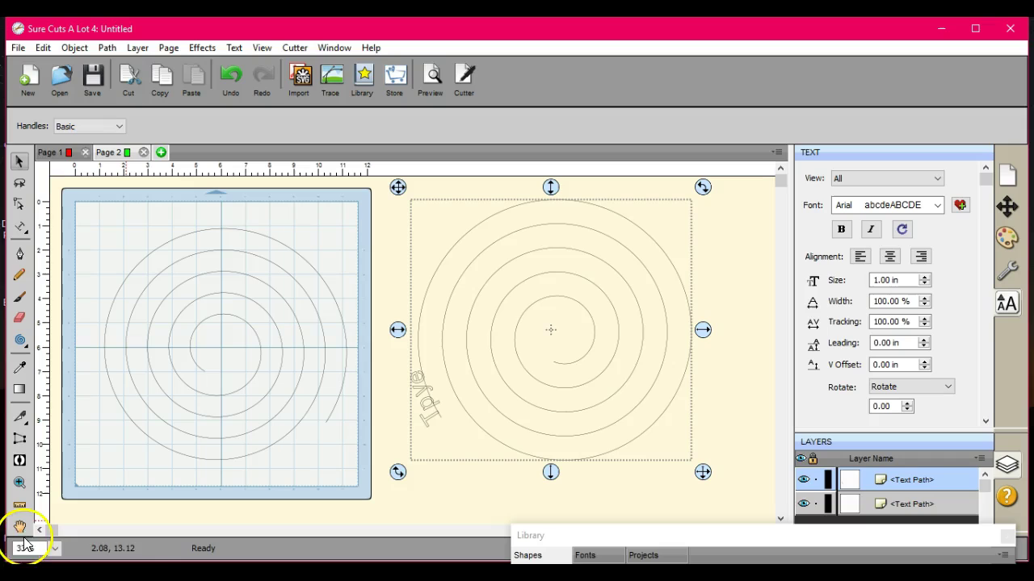